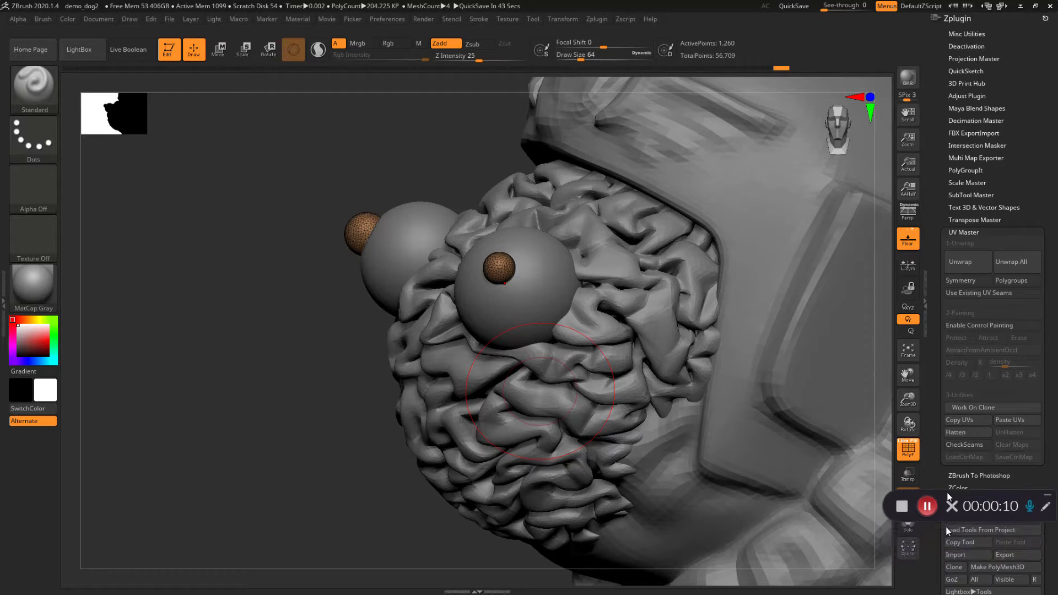
Isolate the pupils subtool in Solo mode and unwrap its UVs with UV Master.
click(908, 525)
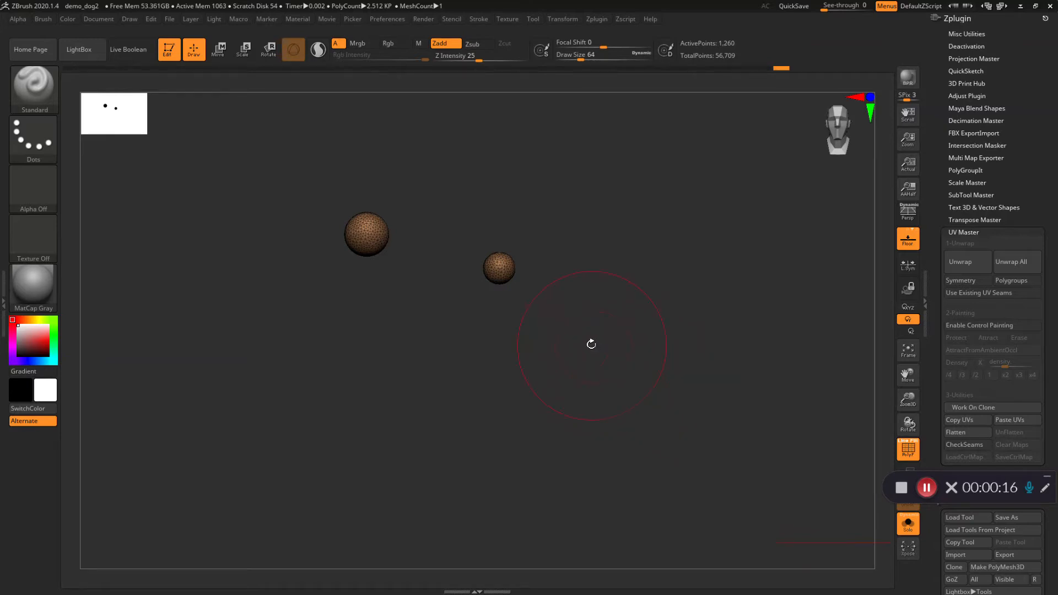
drag(540, 319, 537, 325)
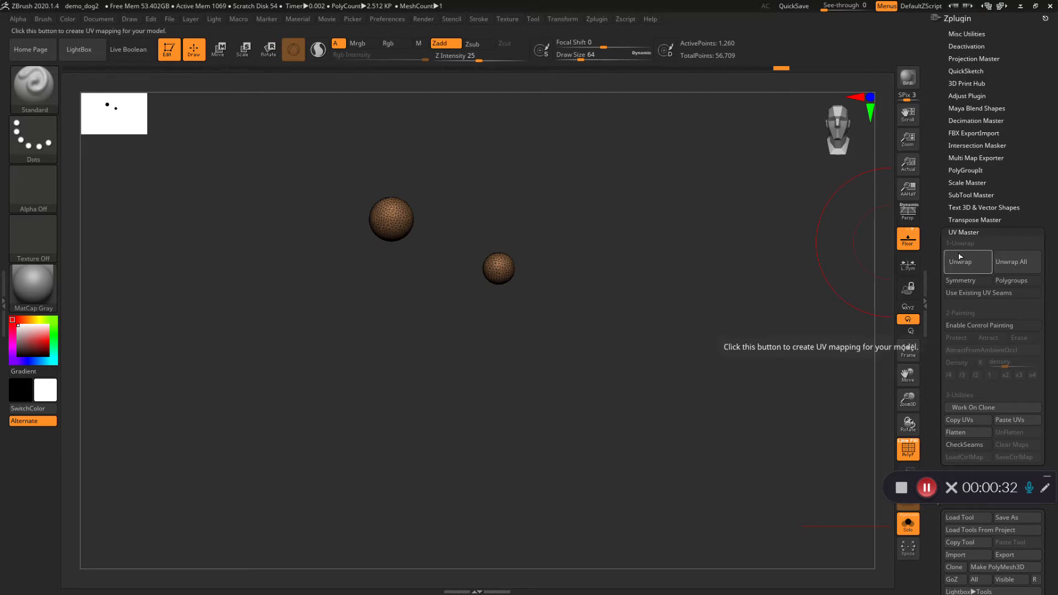
mouse_move(596, 311)
mouse_down()
mouse_move(575, 318)
mouse_move(604, 298)
mouse_up()
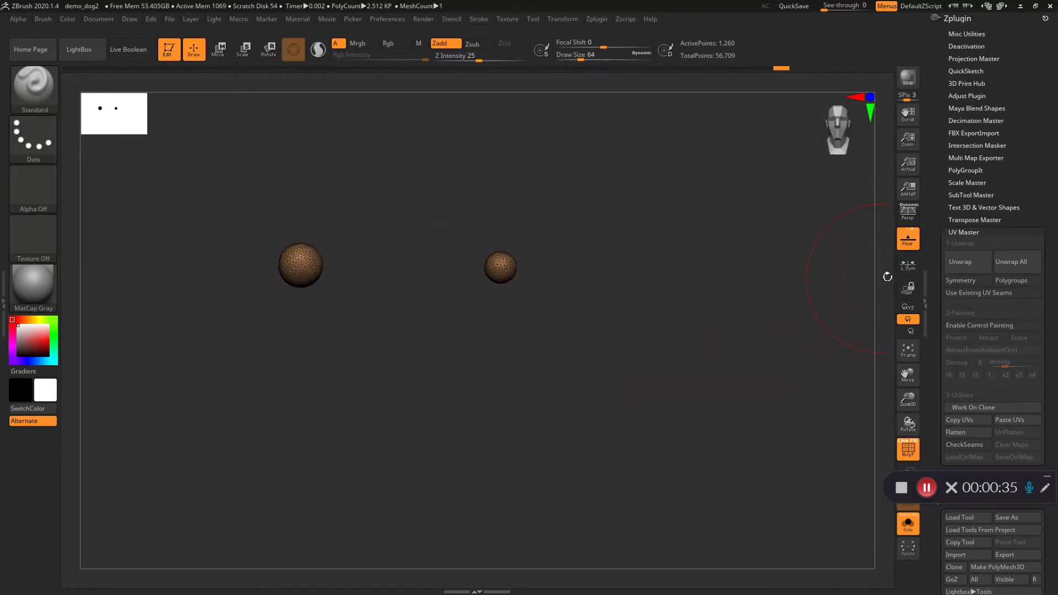
click(952, 273)
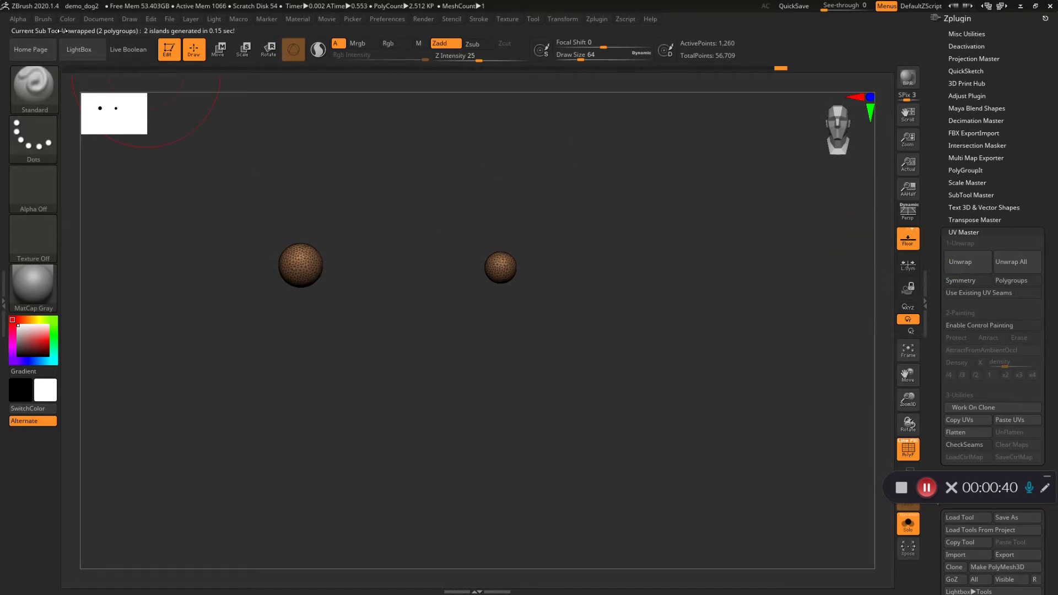
Examine the pupils' UV islands by flattening the mesh and unflattening it back to its 3D form.
click(984, 434)
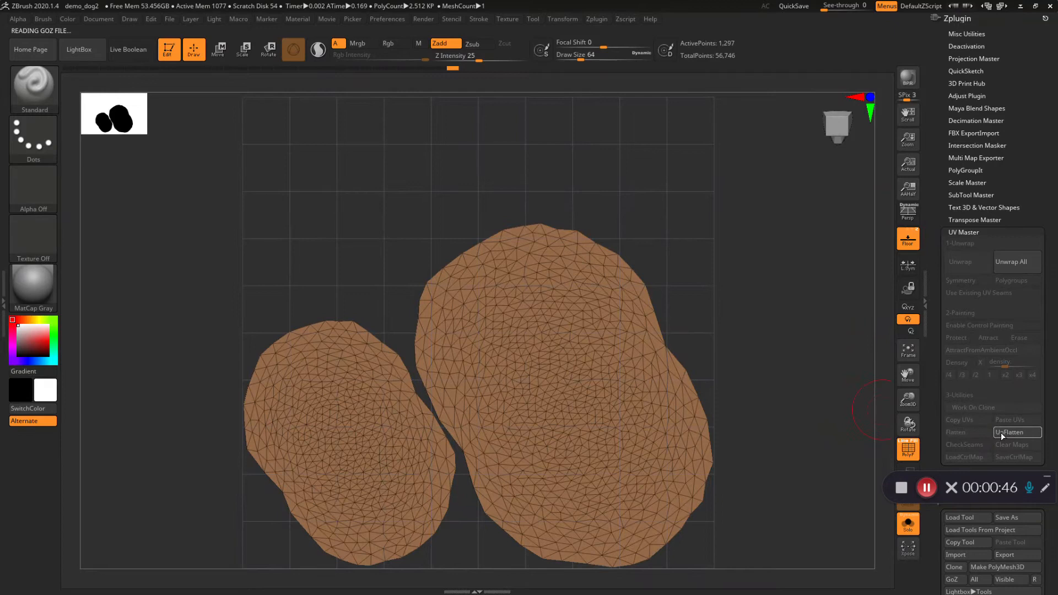
click(1013, 434)
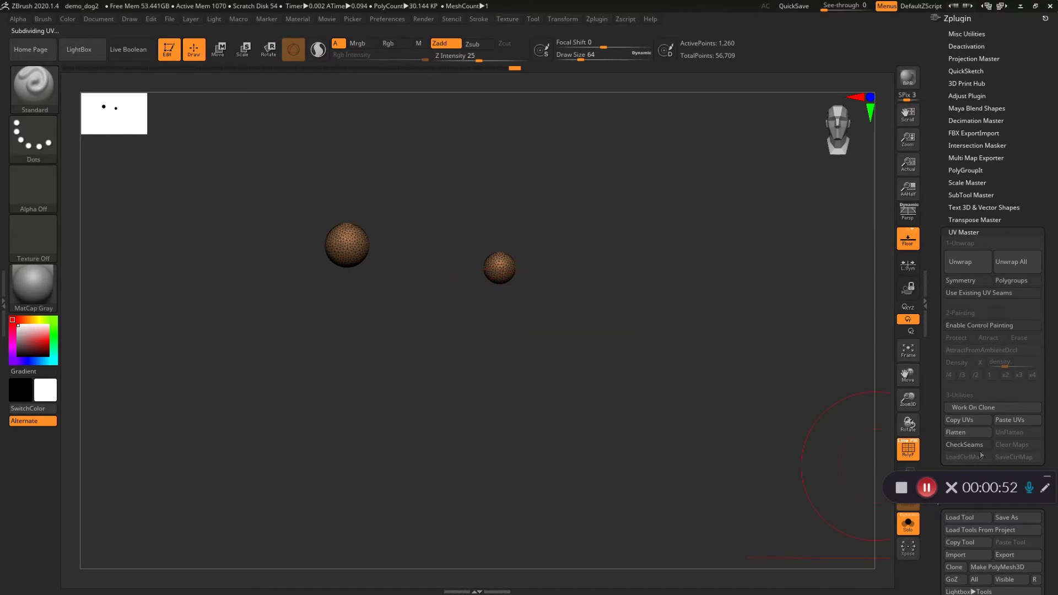
click(959, 436)
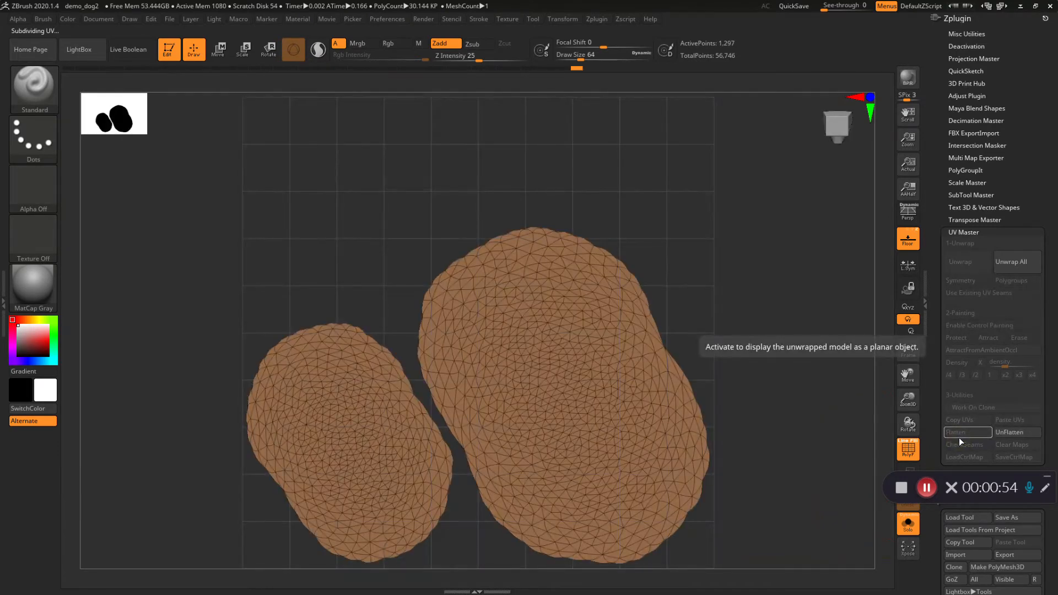
click(1029, 436)
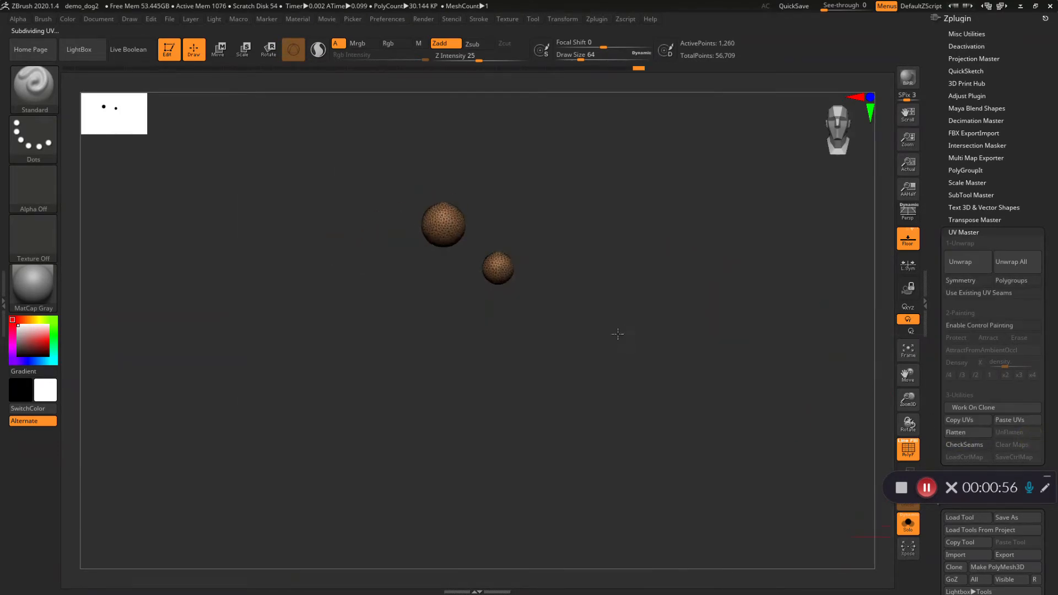
drag(564, 379, 584, 419)
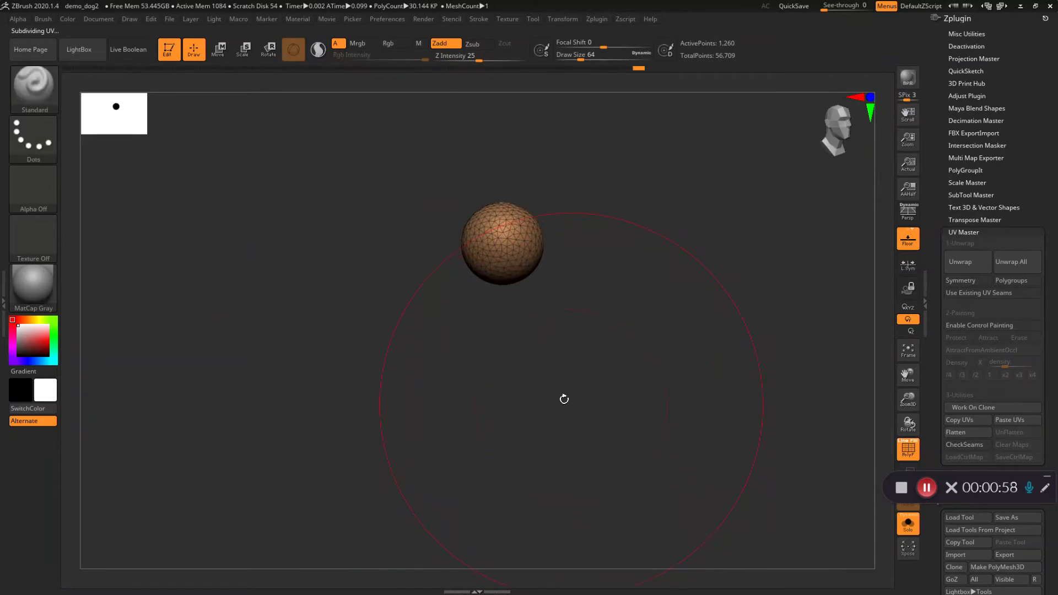
click(955, 433)
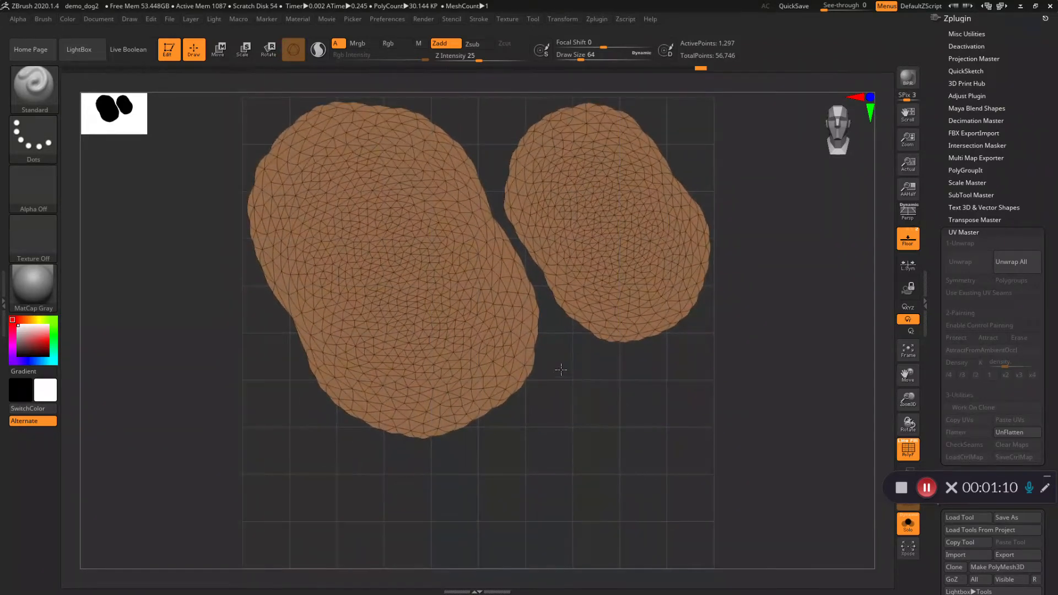
click(1010, 432)
Unwrap the UVs of the demo_dog_eyeballs1 subtool and check its flattened layout before returning it to 3D form.
drag(719, 359, 612, 333)
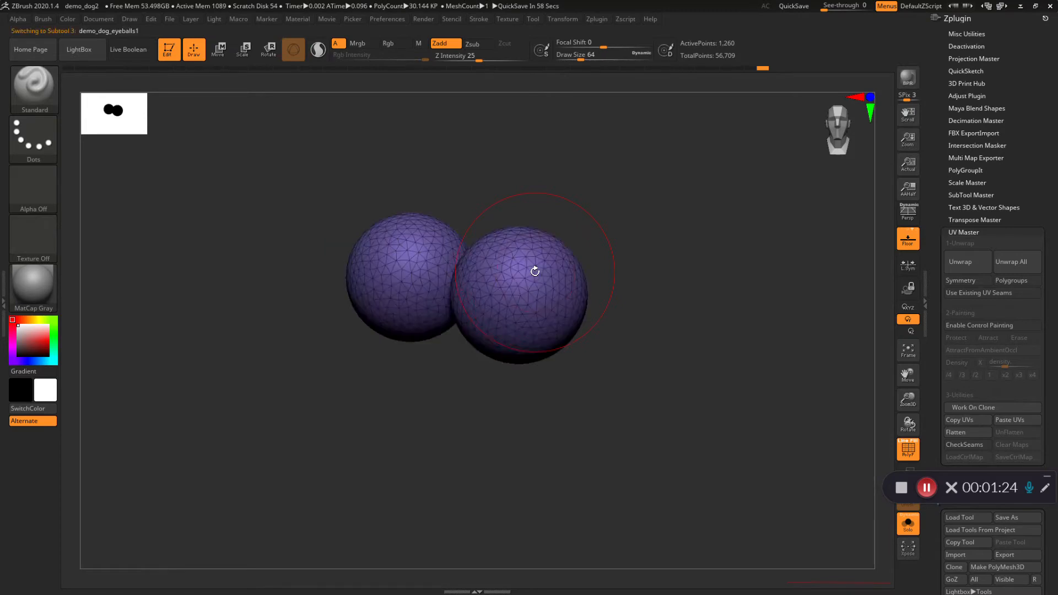
ctrl+right_drag(552, 280, 585, 336)
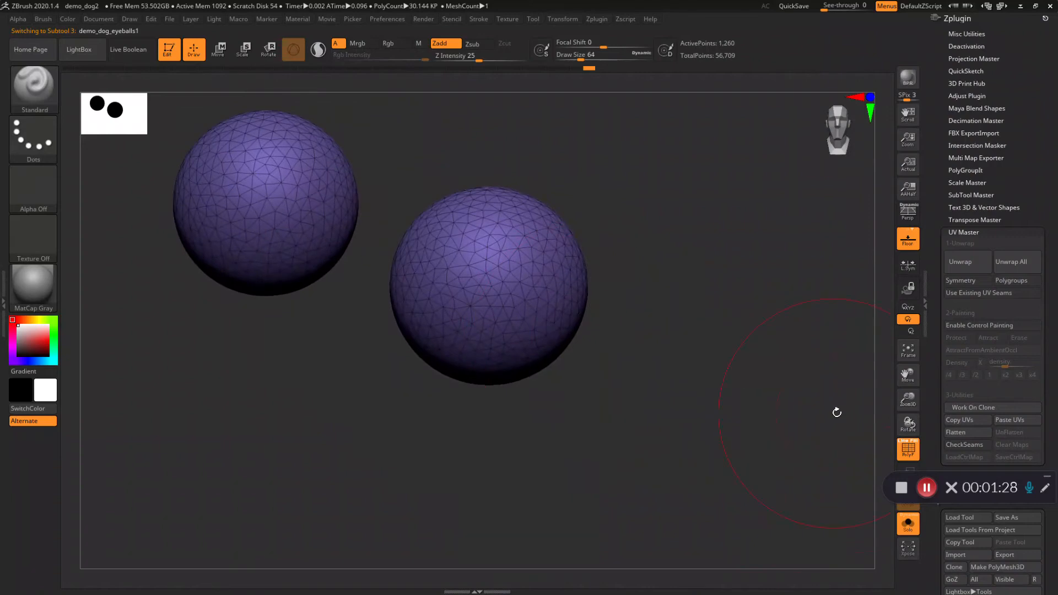
right_drag(659, 349, 638, 347)
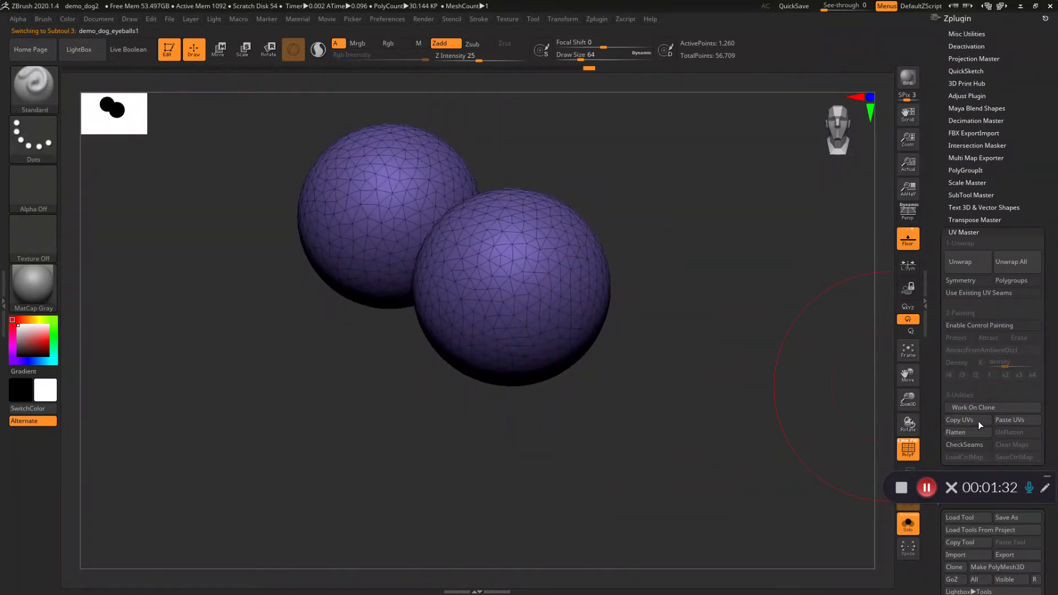
click(974, 271)
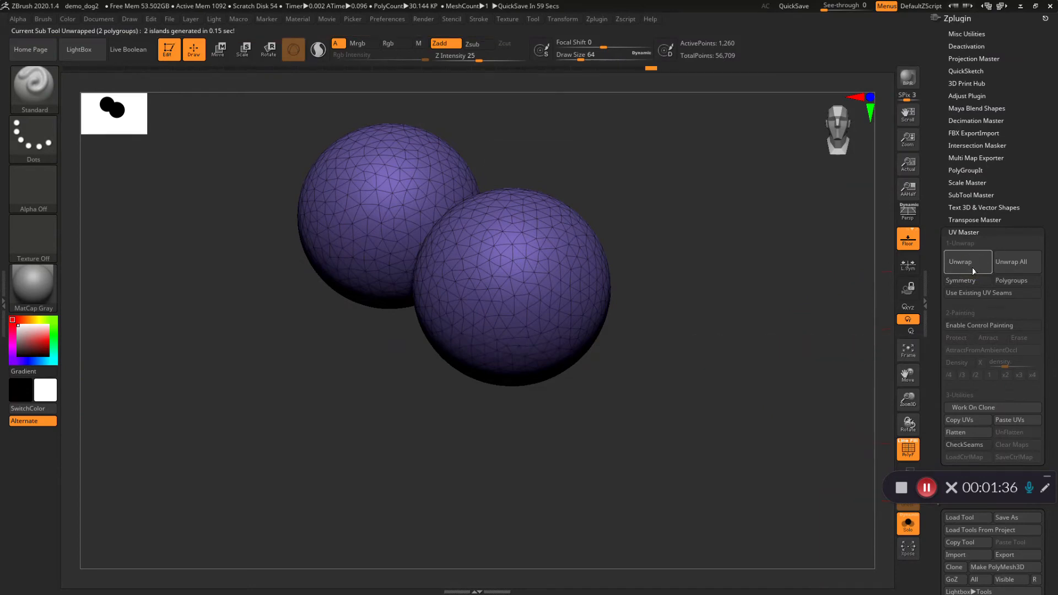
click(971, 432)
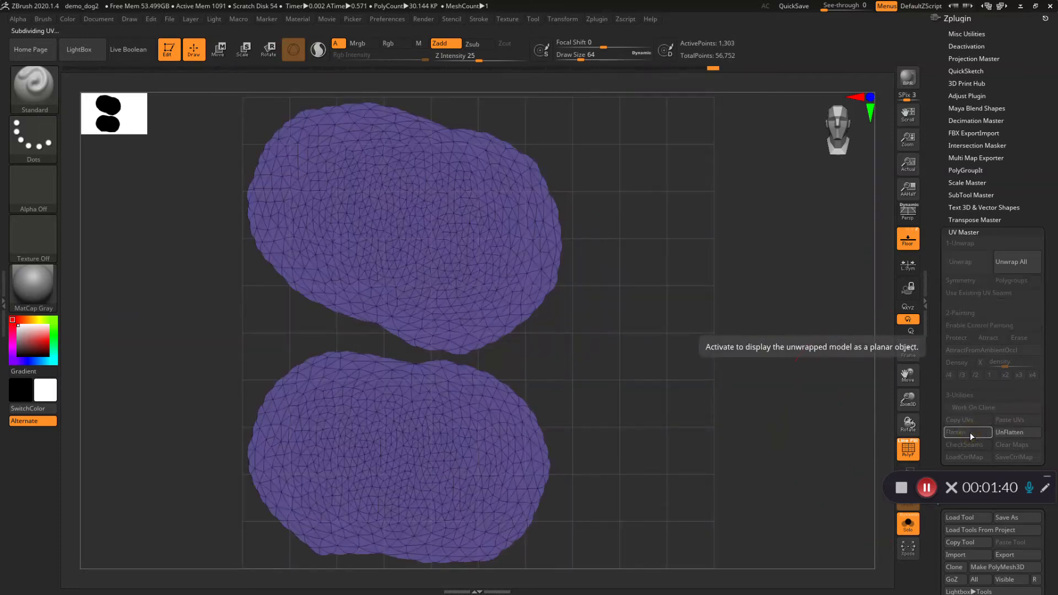
click(1008, 433)
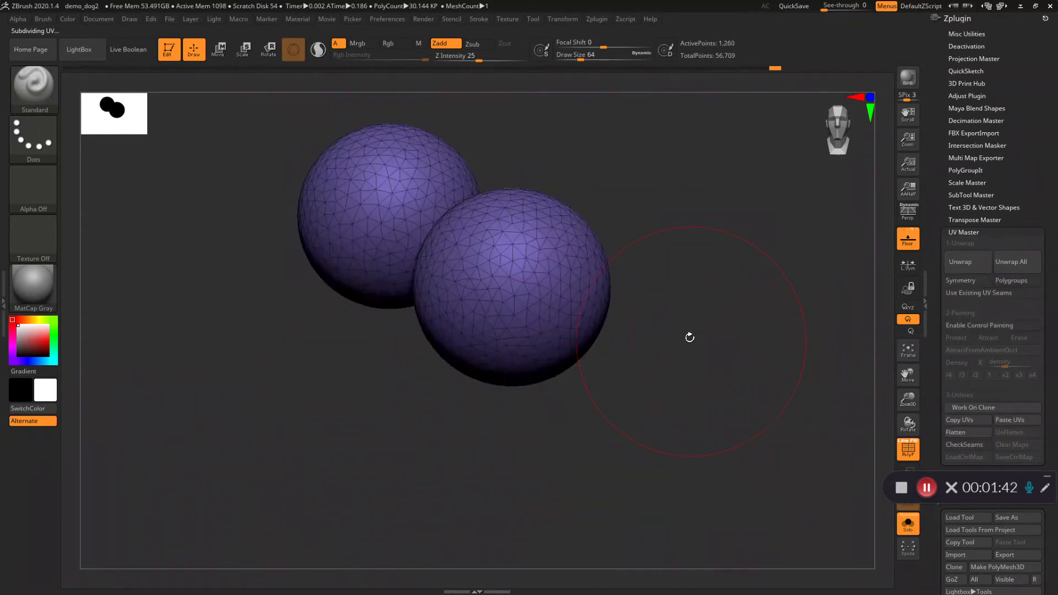
Switch to the demo_dog_brain1 subtool and inspect its folded surface.
key(Down)
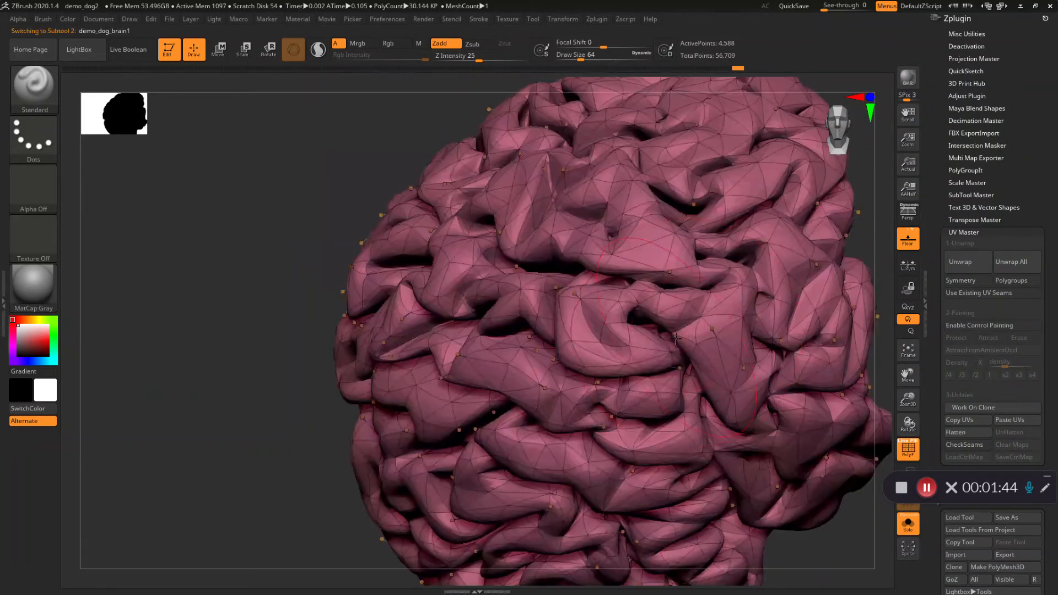
mouse_move(665, 342)
ctrl+right_down()
mouse_move(675, 325)
mouse_move(664, 363)
mouse_move(771, 384)
mouse_move(669, 347)
mouse_move(682, 388)
mouse_move(655, 382)
mouse_move(642, 345)
ctrl+right_up()
right_drag(703, 245, 714, 288)
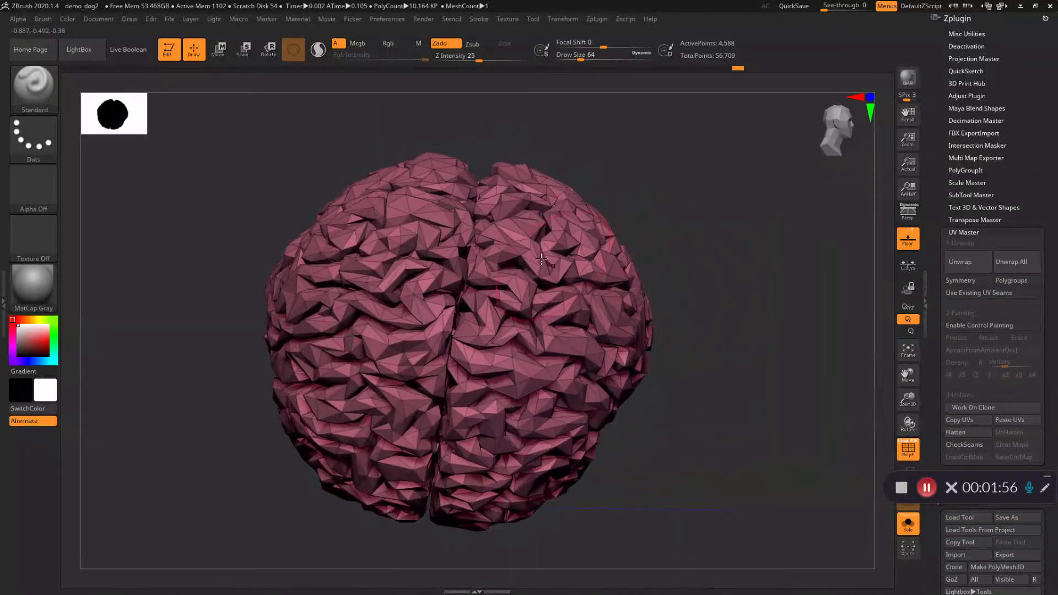
right_drag(568, 260, 536, 263)
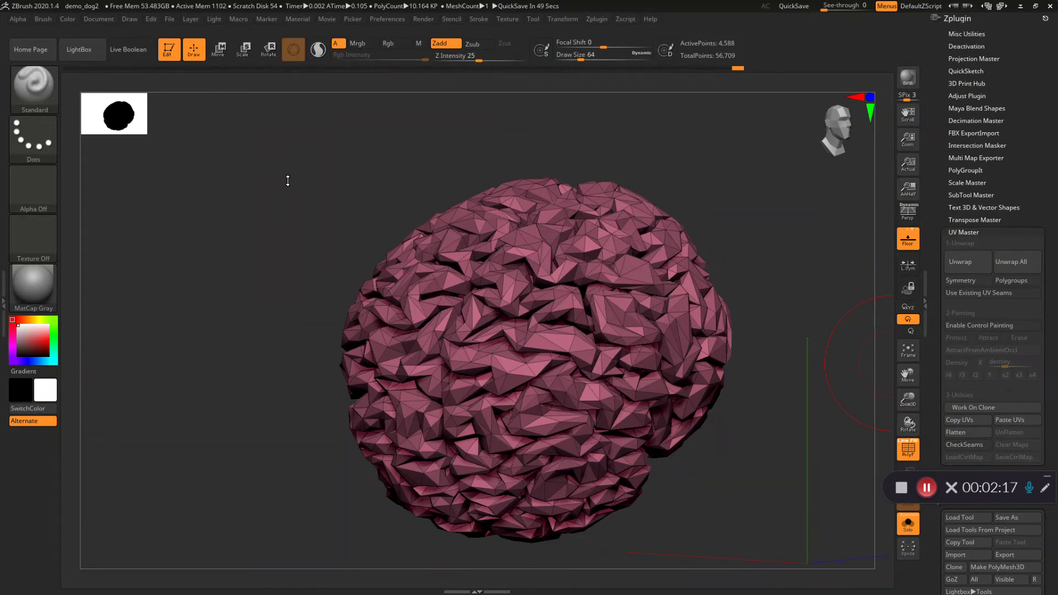
drag(292, 203, 308, 231)
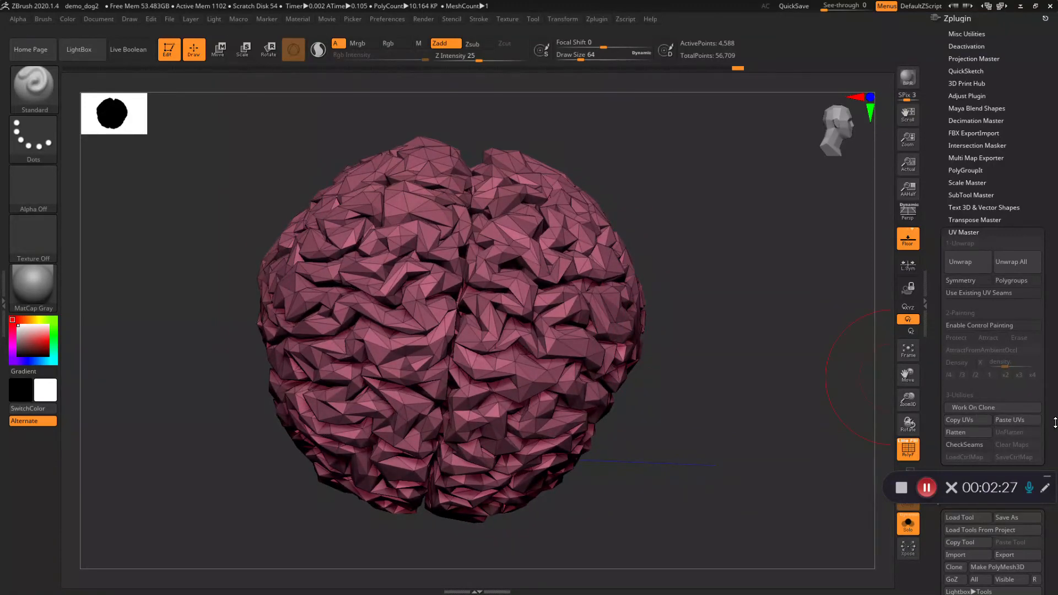
Divide the brain mesh into polygroups based on its surface normals with Groups By Normals.
drag(1055, 423, 1052, 334)
drag(673, 338, 661, 332)
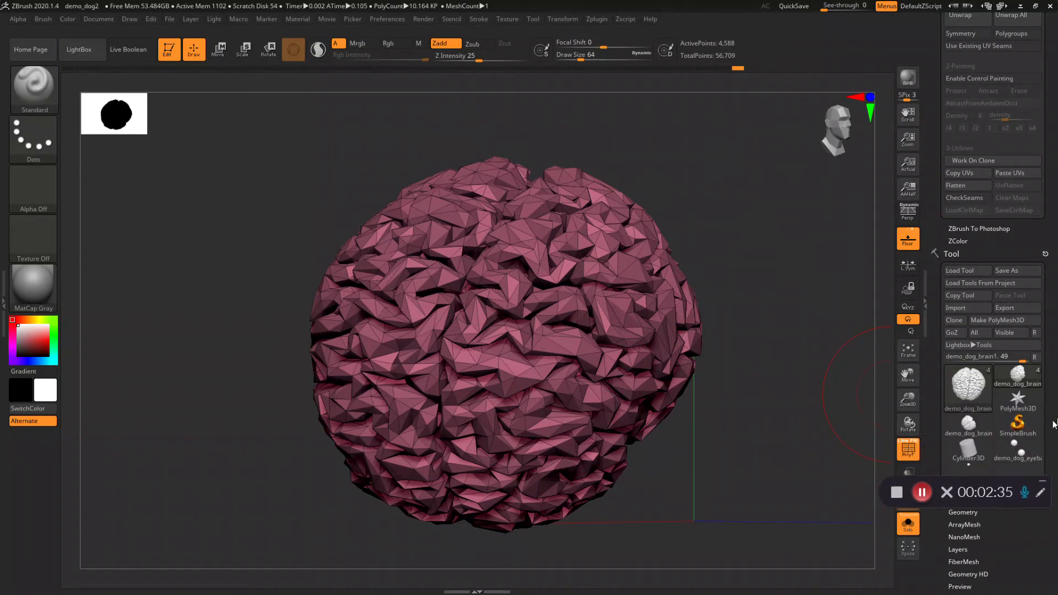
scroll(1015, 392, down, 5)
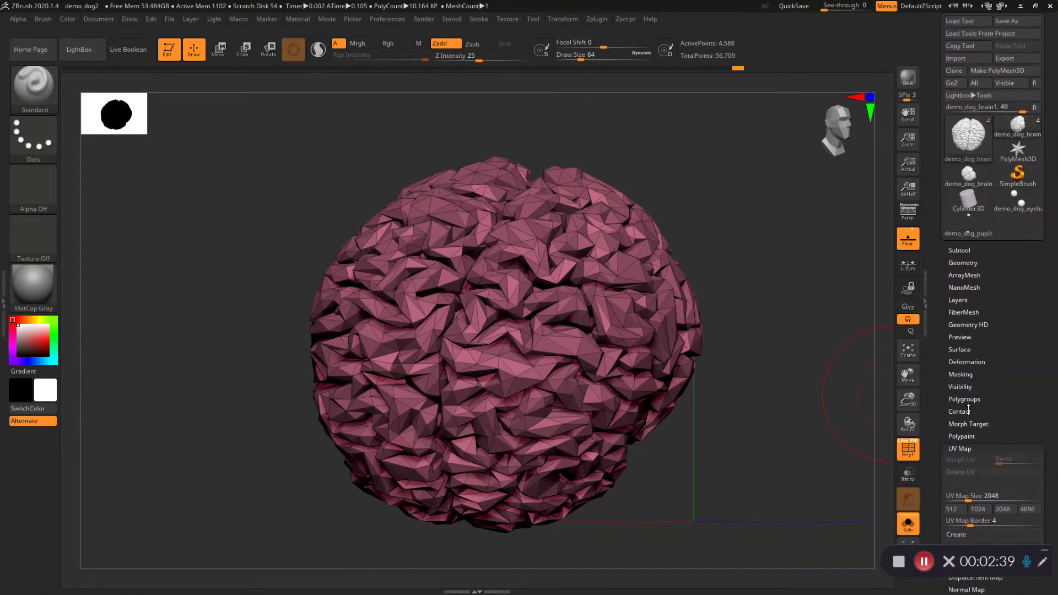
click(965, 399)
scroll(1025, 352, down, 2)
scroll(1034, 319, down, 3)
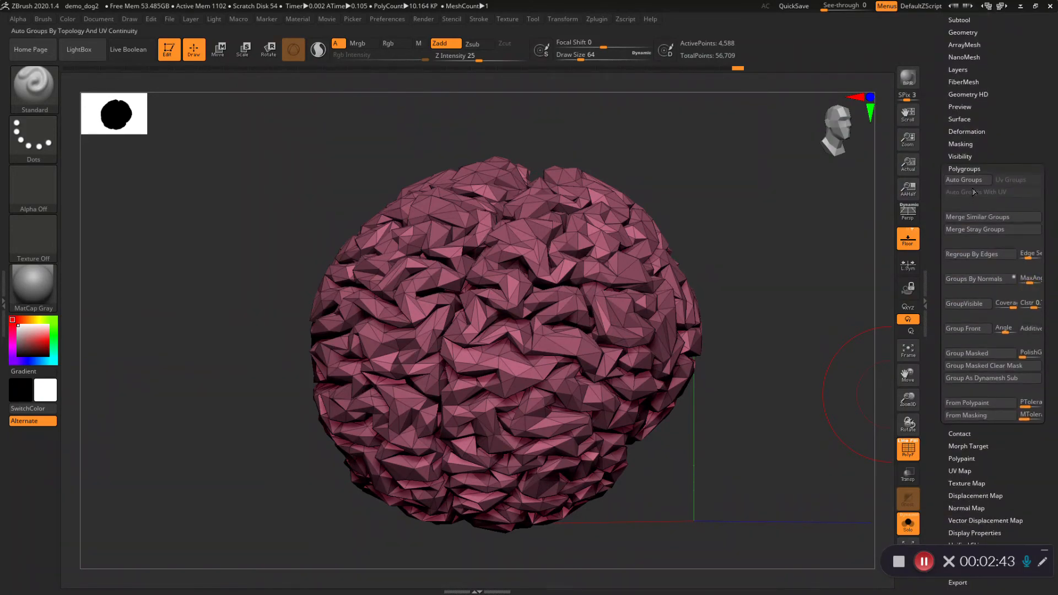
drag(810, 338, 789, 388)
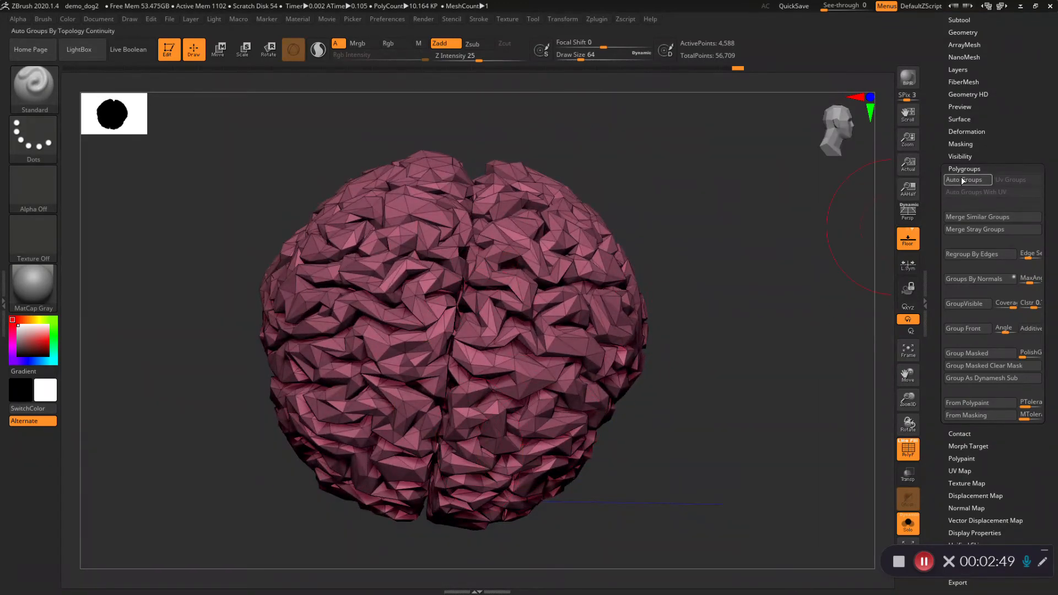
click(969, 279)
Inspect the brain's coloured polygroups and enable the Polygroups option for unwrapping in UV Master.
mouse_move(682, 415)
mouse_down()
mouse_move(706, 440)
mouse_move(671, 403)
mouse_up()
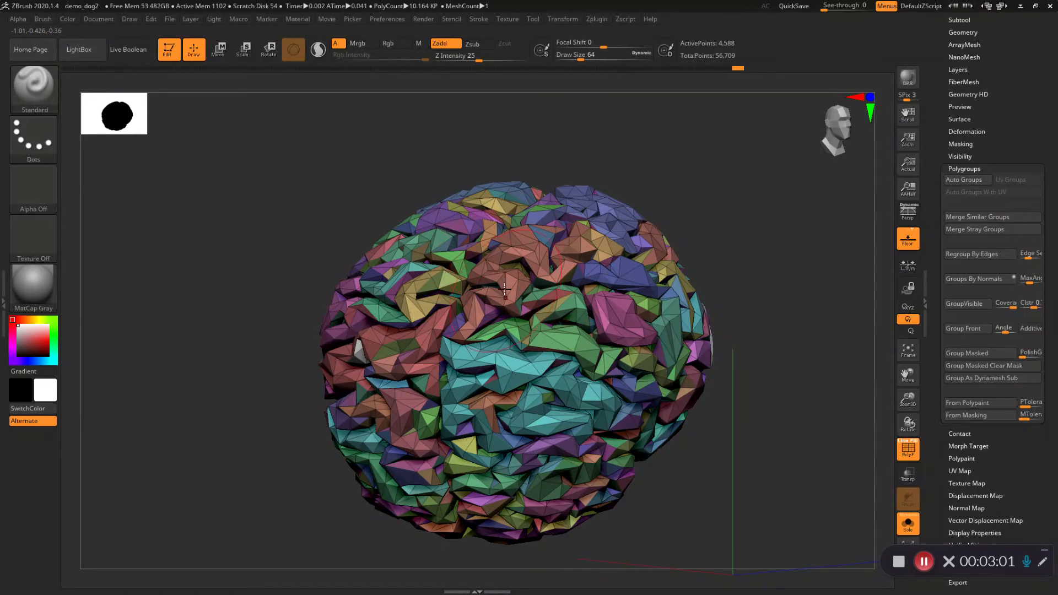
right_drag(542, 269, 484, 288)
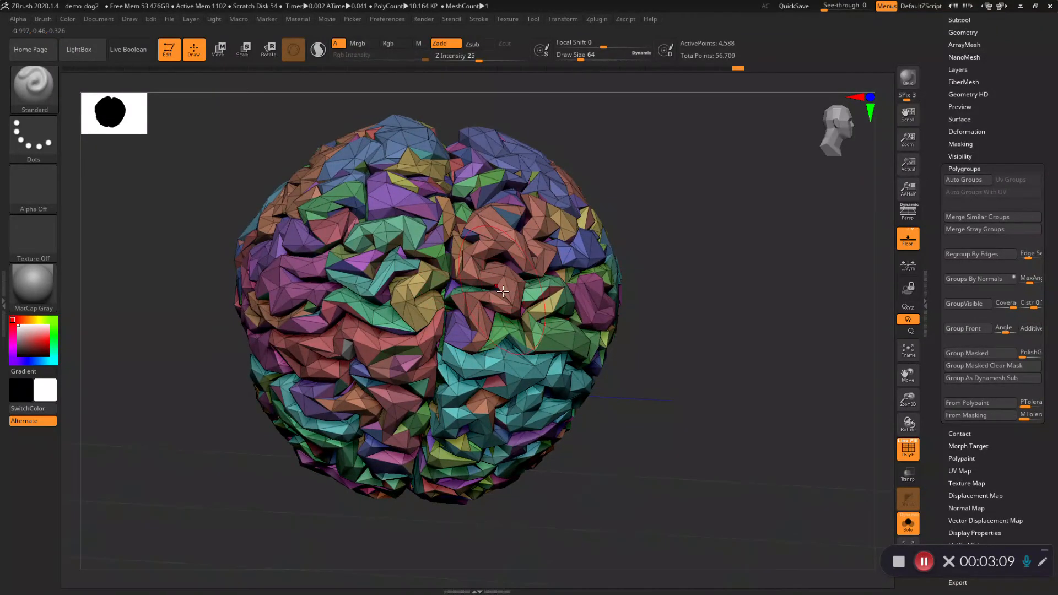
right_drag(519, 309, 509, 288)
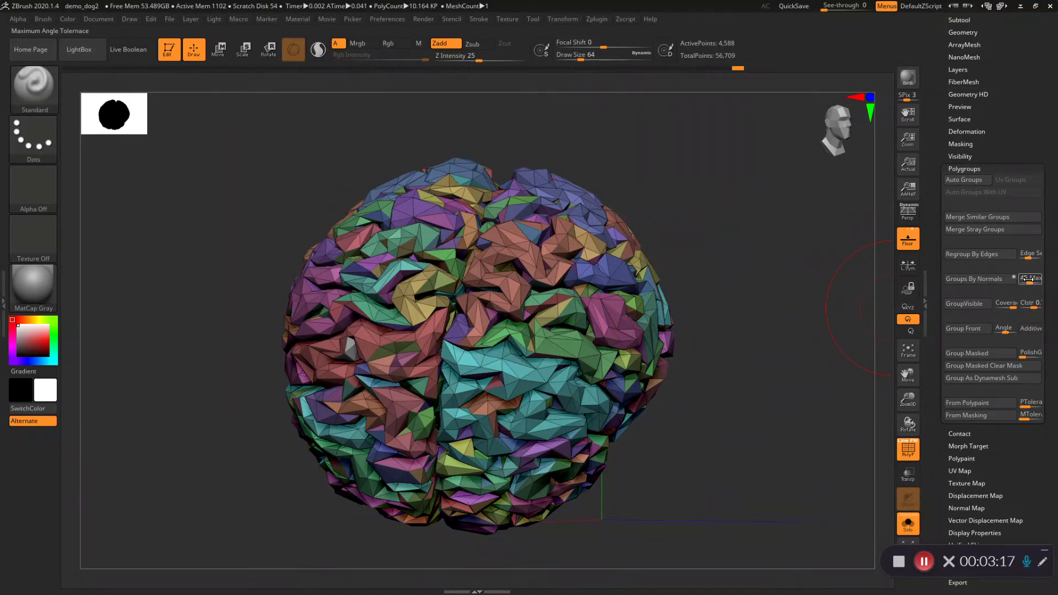
drag(697, 273, 581, 334)
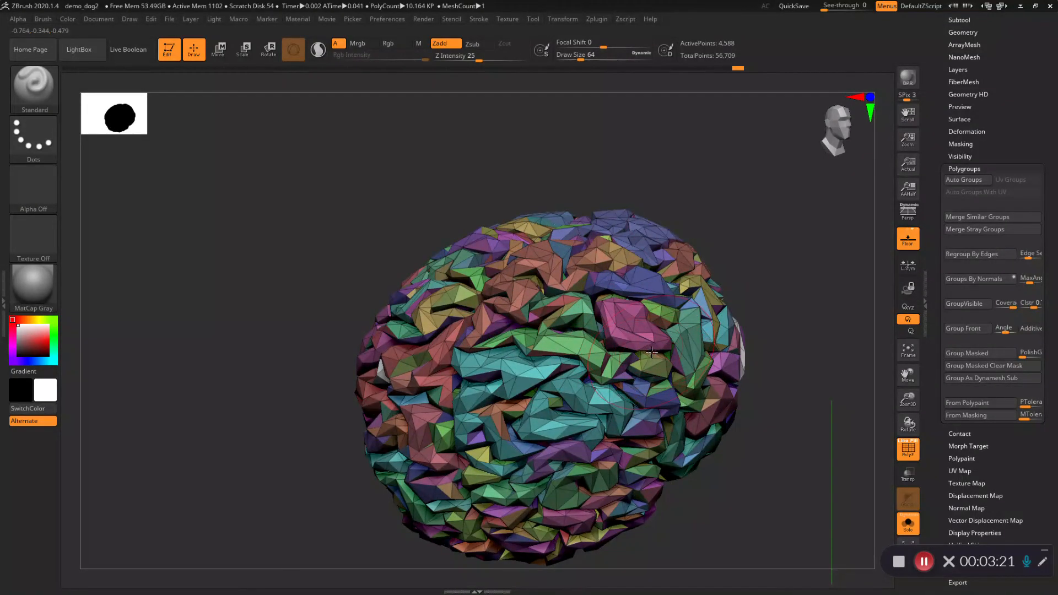
mouse_move(747, 234)
mouse_down()
mouse_move(642, 158)
mouse_move(643, 230)
mouse_move(629, 194)
mouse_move(661, 345)
mouse_up()
drag(1022, 124, 1017, 196)
scroll(1021, 278, up, 3)
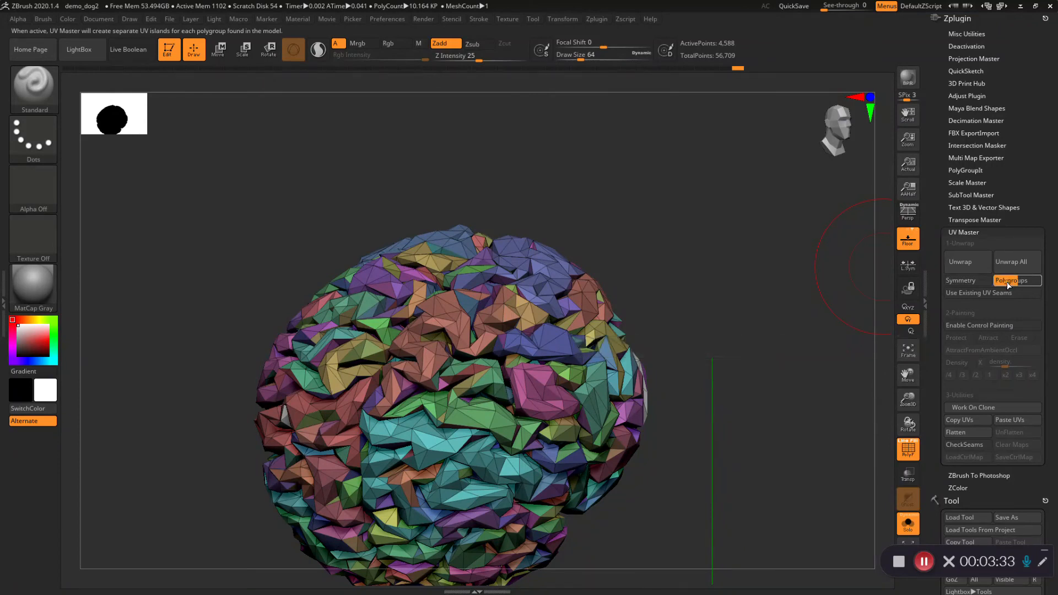
click(1008, 281)
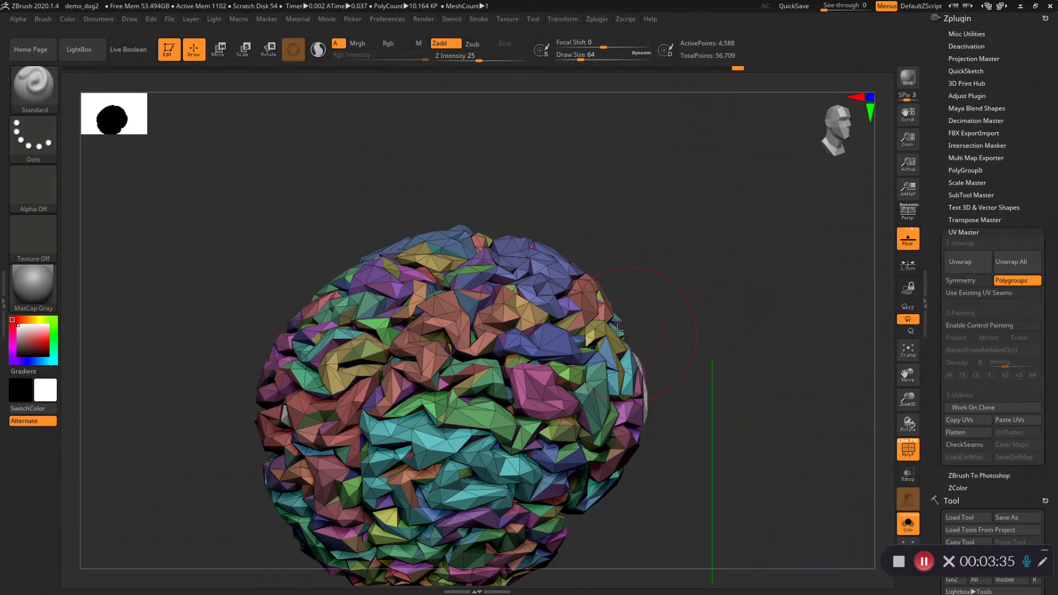
Unwrap the brain's UVs by polygroups and check the flattened islands before returning the mesh to 3D form.
alt+right_drag(501, 318, 506, 227)
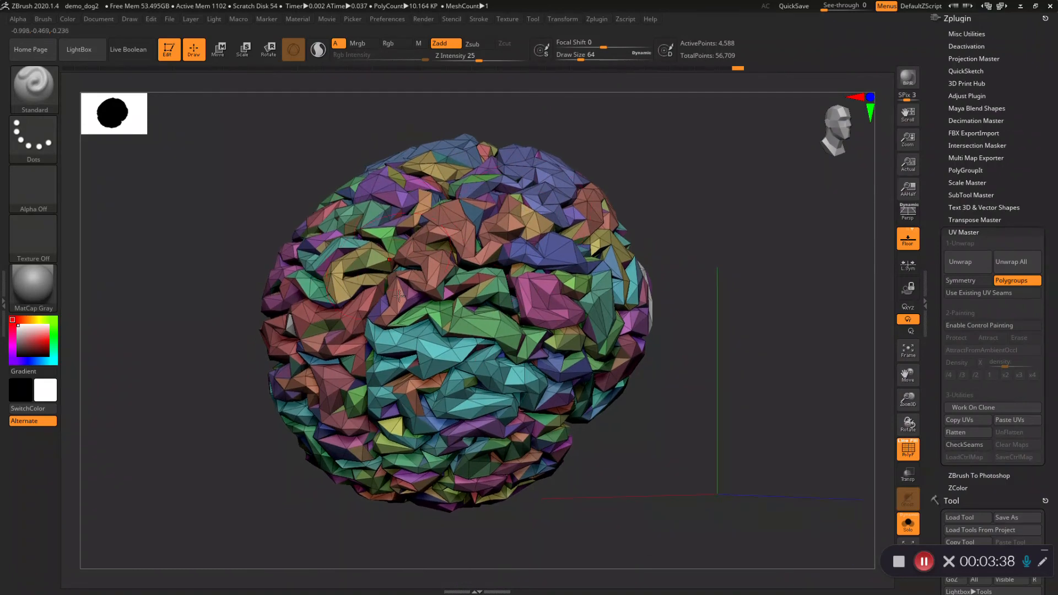
click(953, 261)
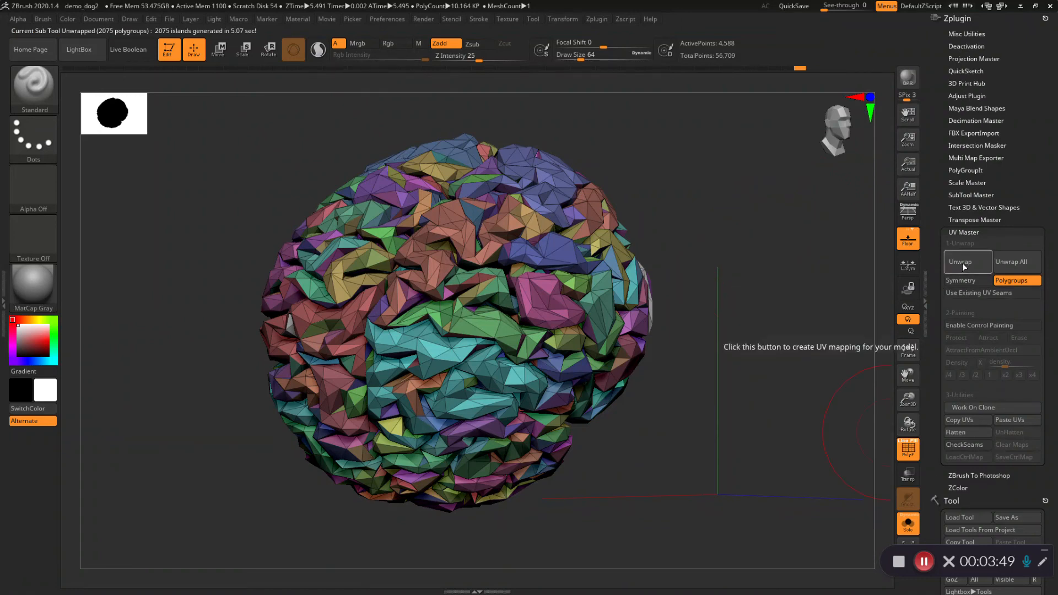
click(970, 432)
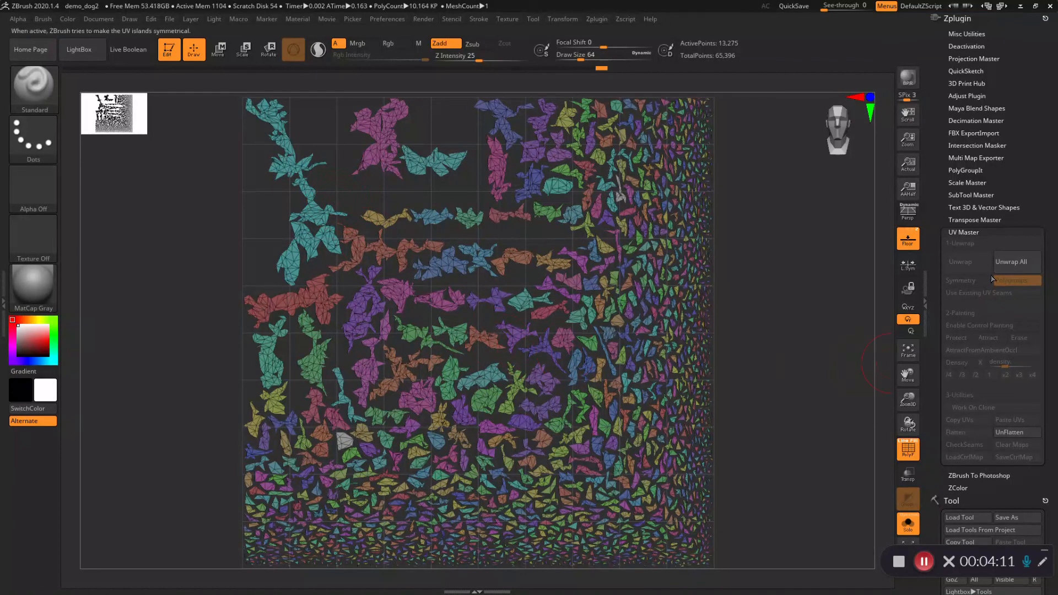
click(1017, 431)
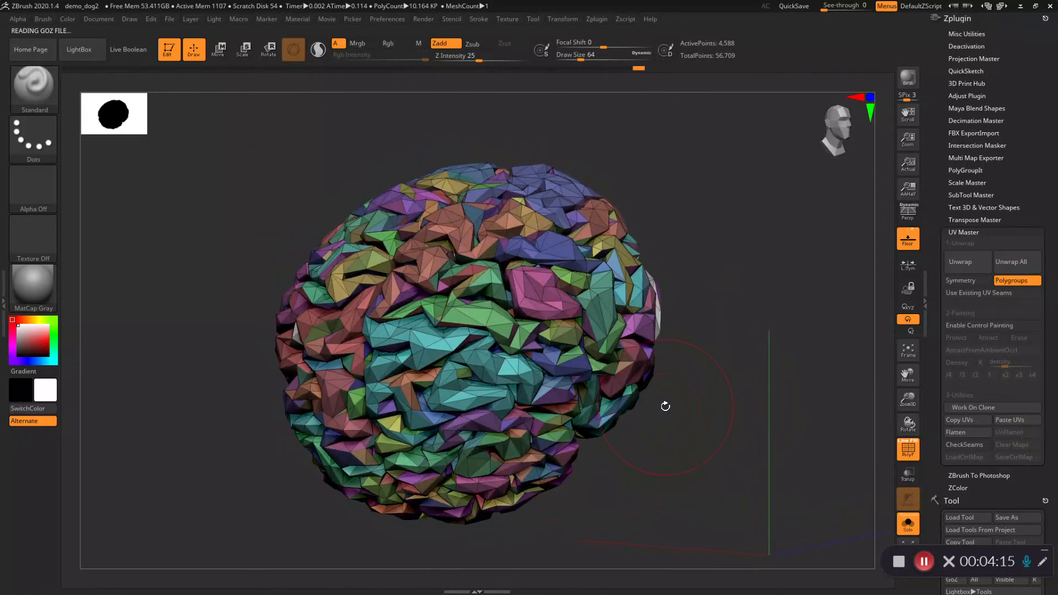